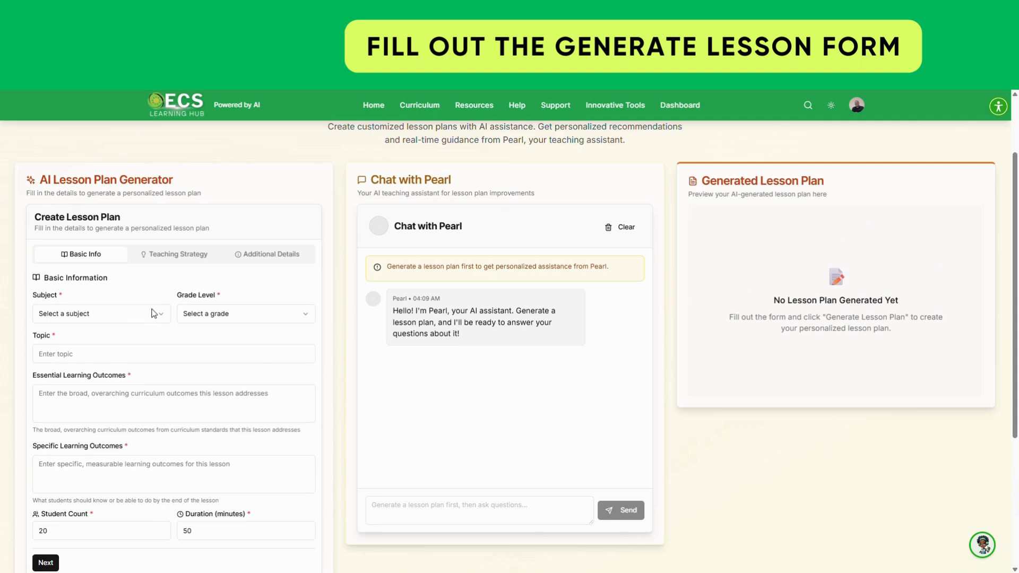
# Set the lesson plan's subject to Mathematics and its grade level to 2.
pyautogui.click(144, 317)
pyautogui.click(92, 337)
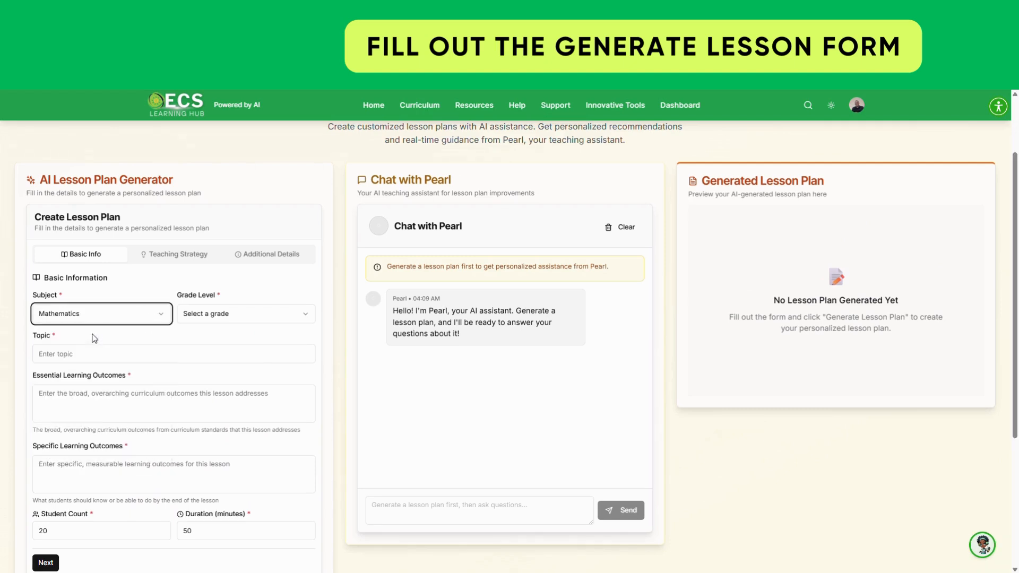
pyautogui.click(246, 317)
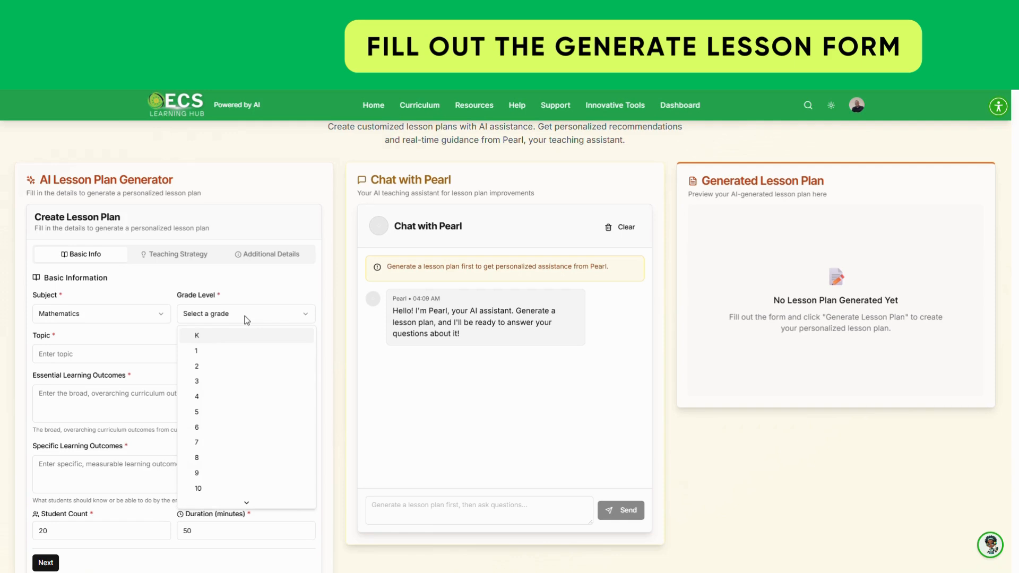
pyautogui.click(206, 369)
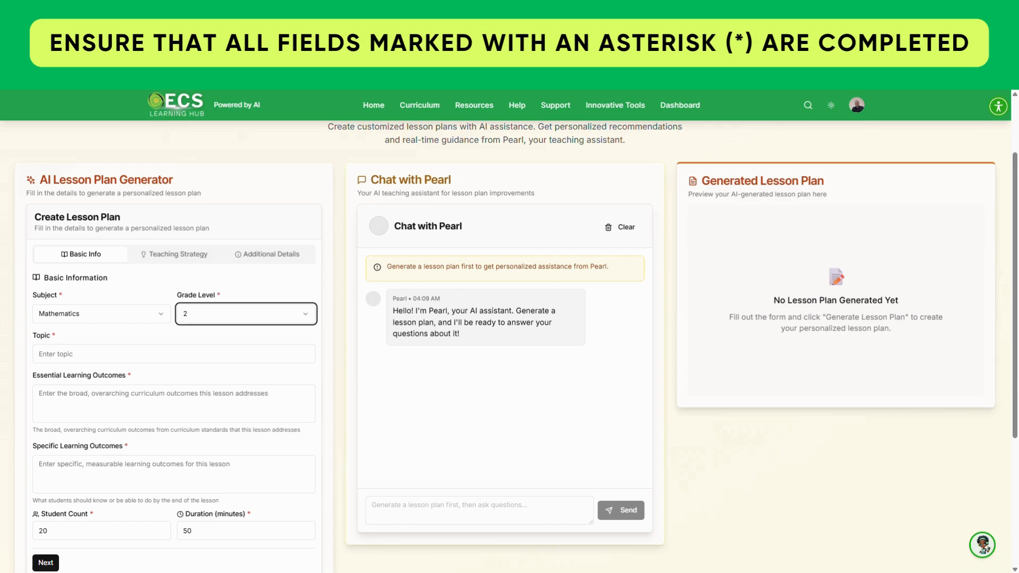
# Enter "Whole Numbers" as the lesson topic.
pyautogui.click(191, 357)
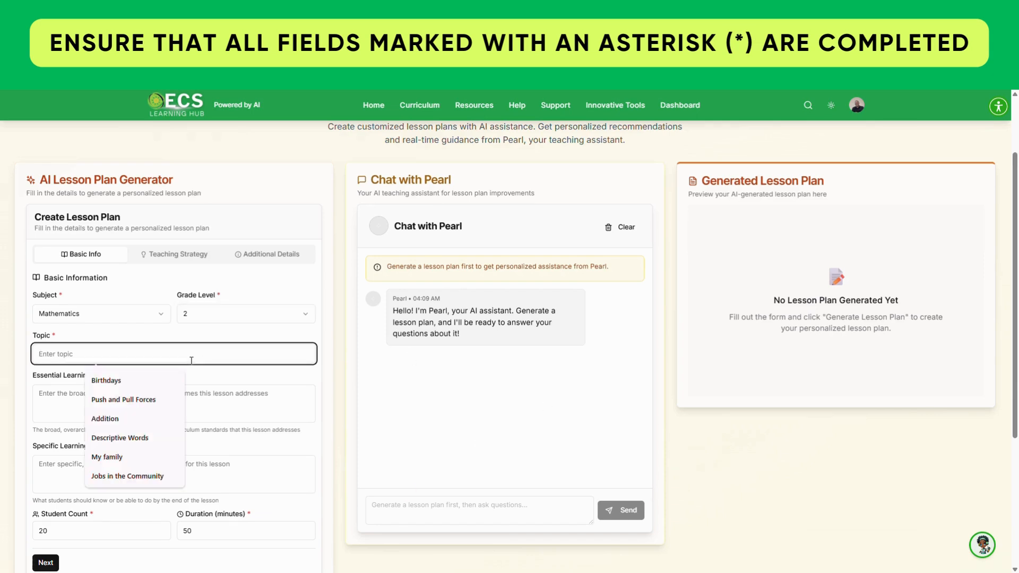
pyautogui.write('W')
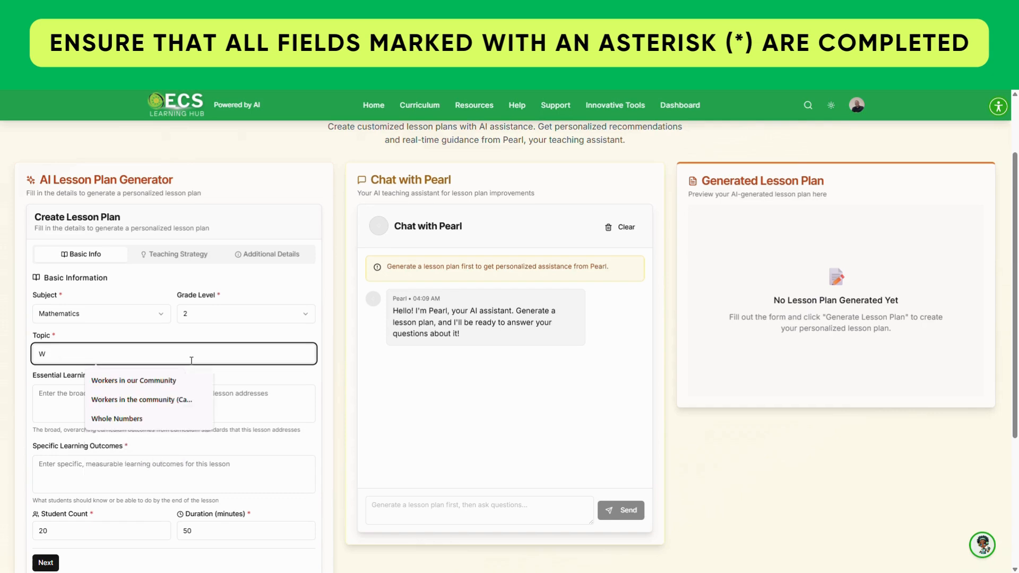
pyautogui.write('hole N')
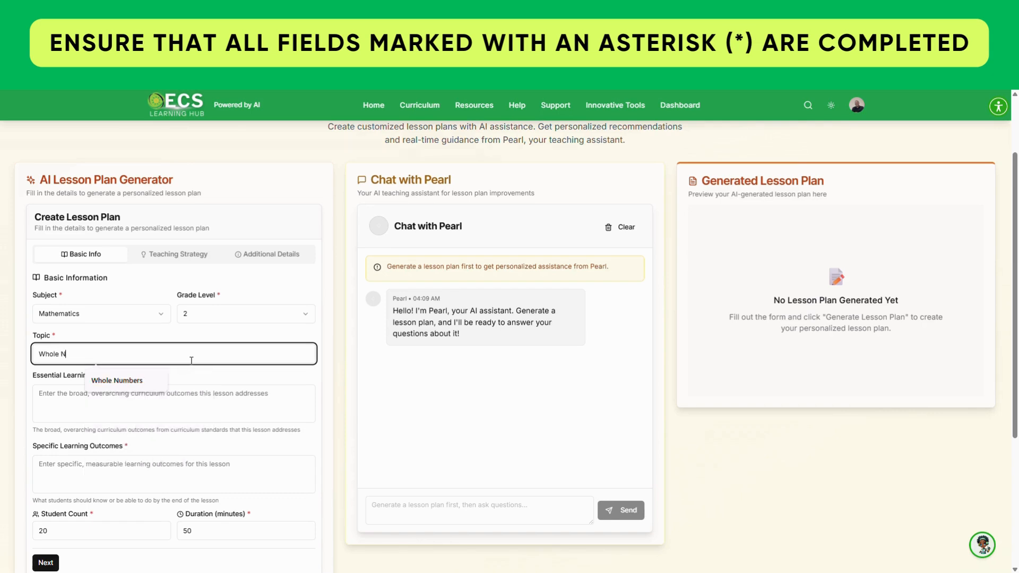
pyautogui.write('umbers')
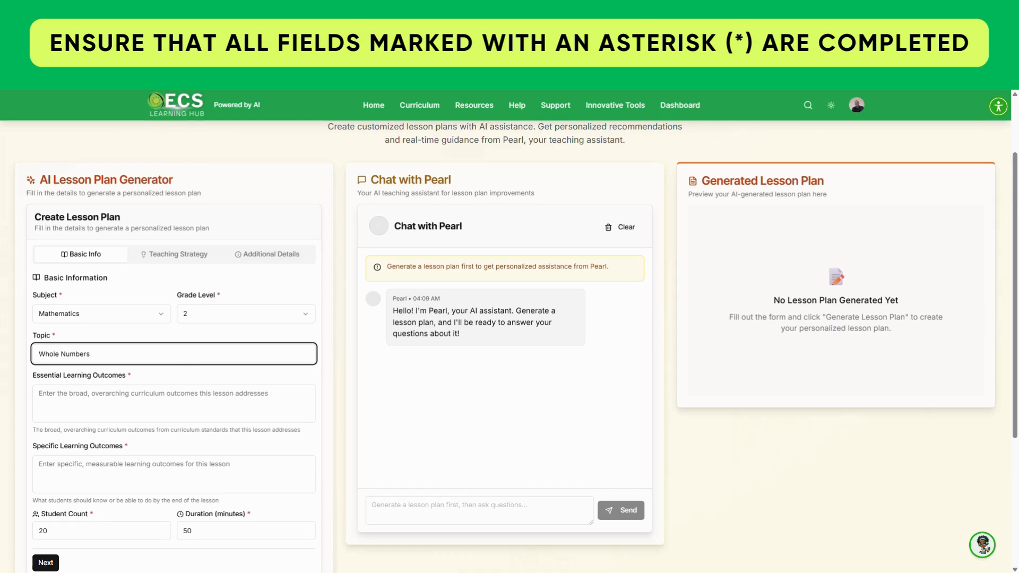
# Fill in the essential learning outcomes with "Whole Number - Saying Number Sequence, Meaningful Counting and Skip Counting", without the outcome number prefix.
pyautogui.hotkey('alt', 'Tab')
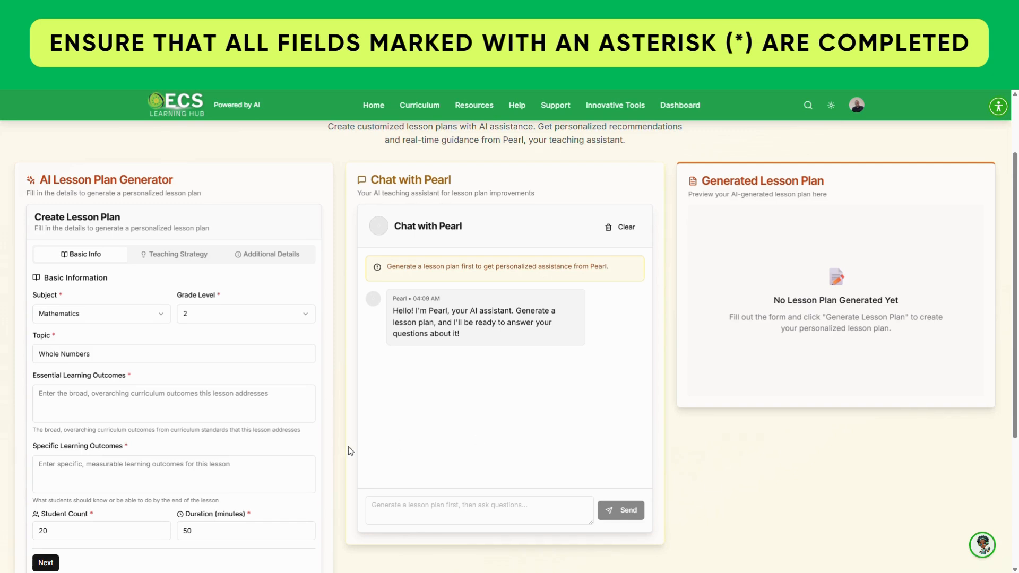
pyautogui.click(159, 402)
pyautogui.write('Essential Learning Outcome 1: Whole Number - Saying Number Sequence, Meaningful Counting and Skip Counting')
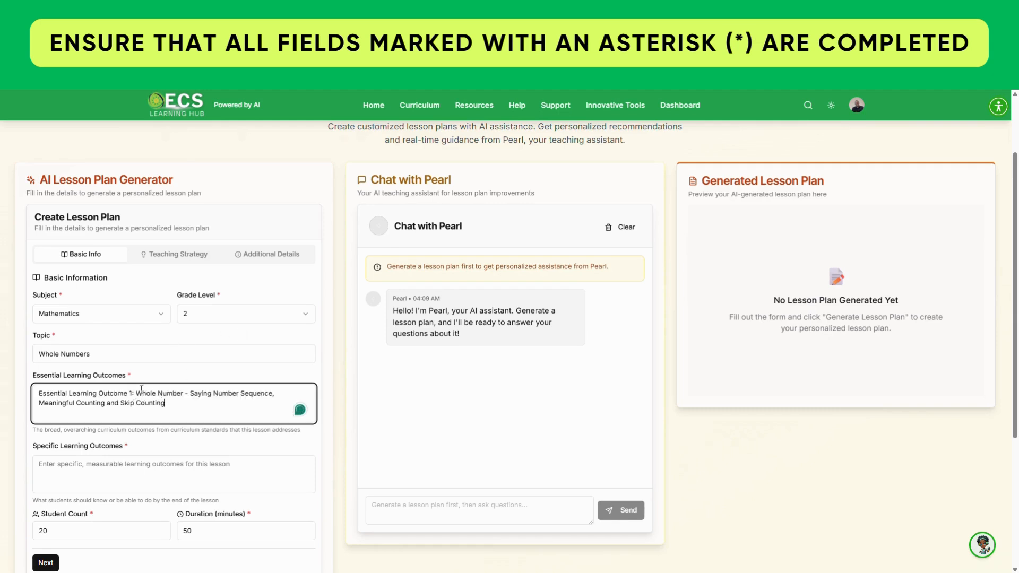
pyautogui.moveTo(136, 393); pyautogui.dragTo(18, 399)
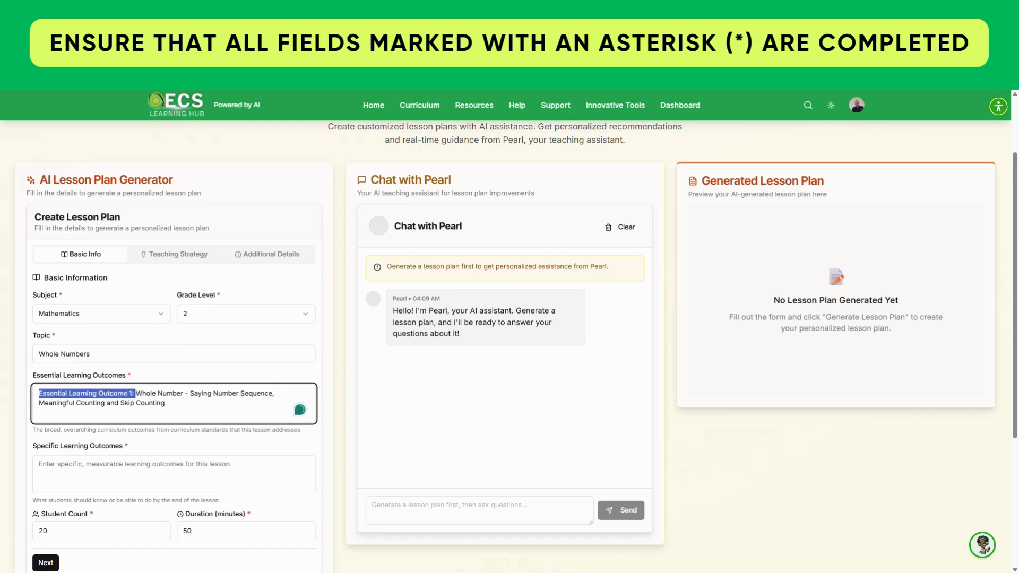
pyautogui.press('BackSpace')
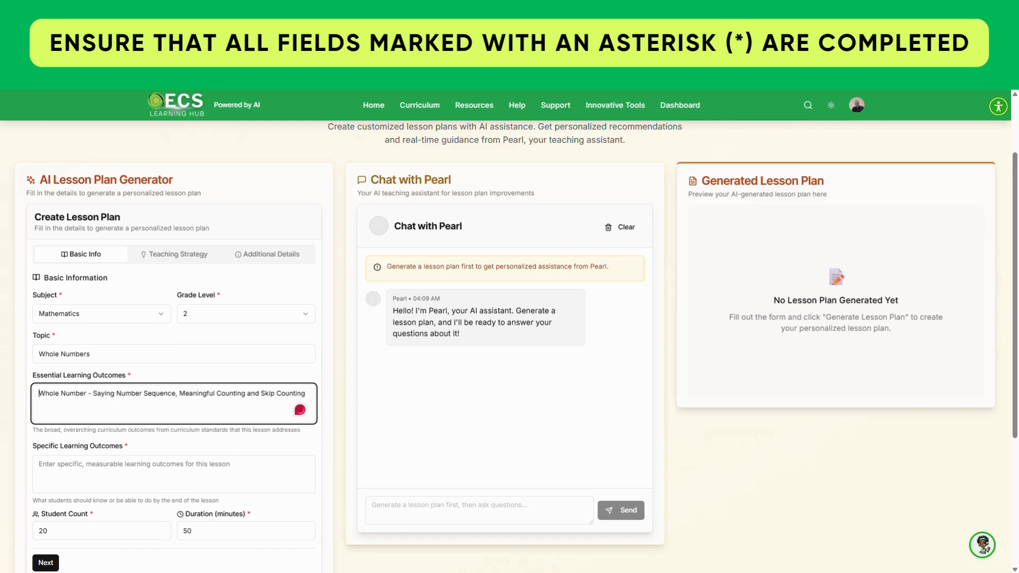
# Fill in the specific learning outcomes with "Count by 1s, 2s, 5s and 10s, forward and backward, to 100".
pyautogui.hotkey('alt', 'Tab')
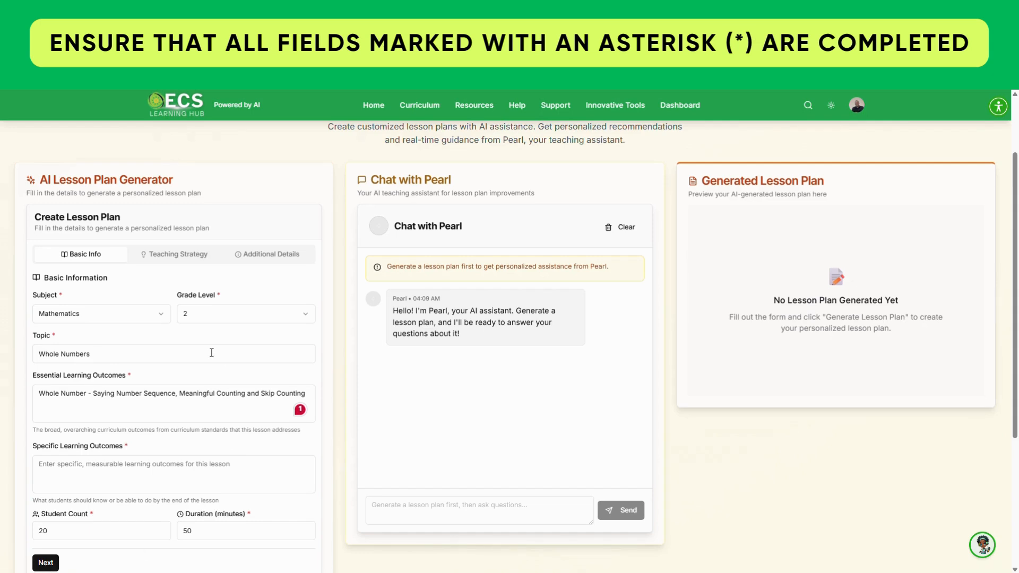
pyautogui.click(128, 476)
pyautogui.write('Count by 1s, 2s, 5s and 10s, forward and backward, to 100')
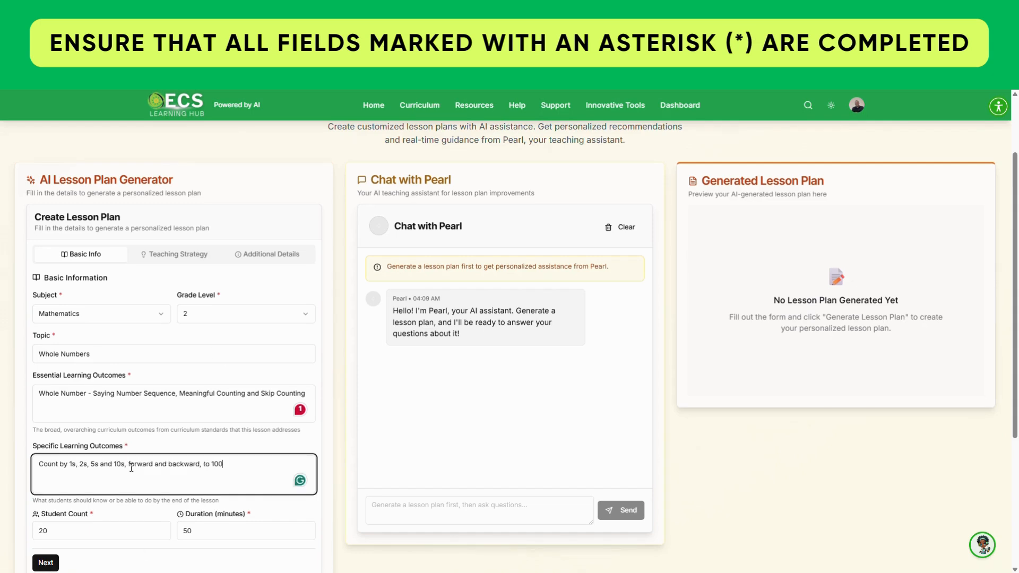
# Set the lesson duration to 30 minutes and continue to the teaching strategy section.
pyautogui.scroll(-3, 136, 391)
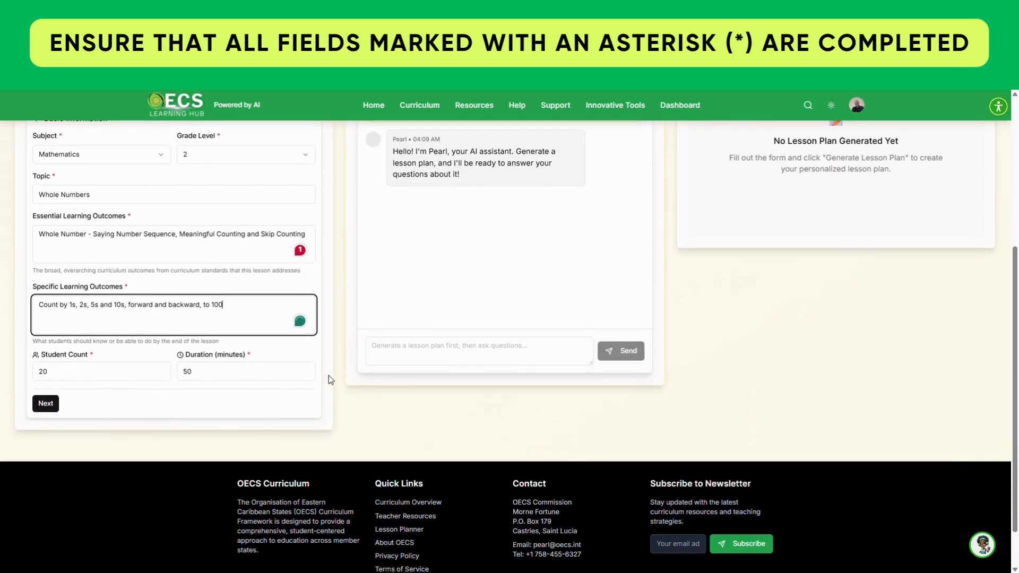
pyautogui.doubleClick(186, 371)
pyautogui.write('3')
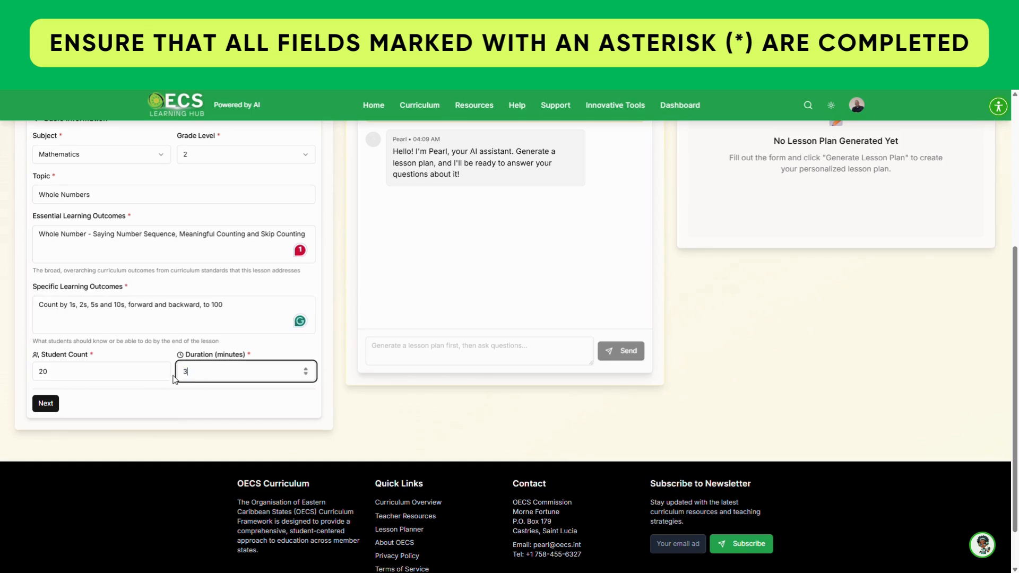
pyautogui.write('0')
pyautogui.click(45, 403)
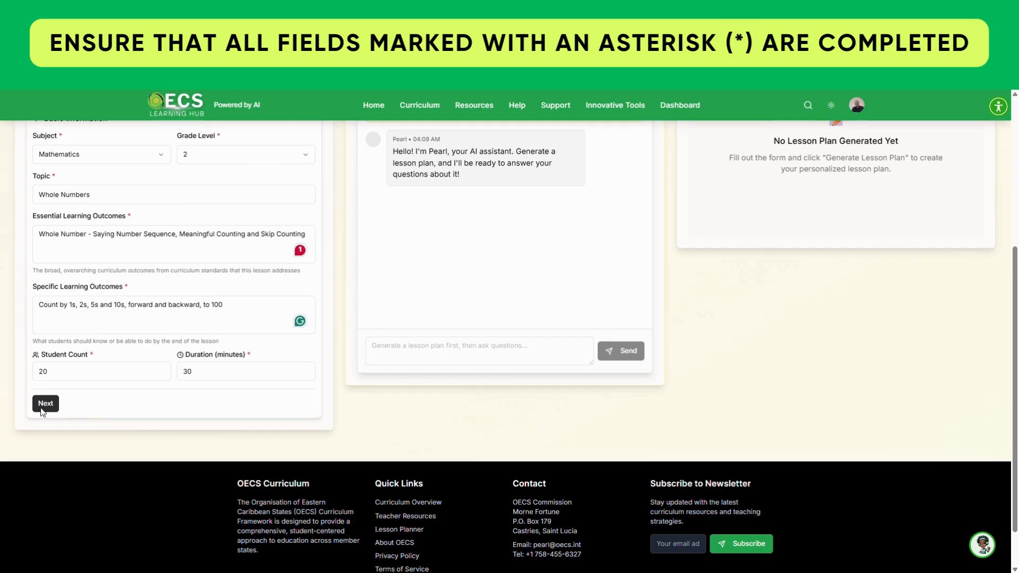
# Select Gamification as the pedagogical strategy and add the Visual, Auditory and Kinesthetic learning styles.
pyautogui.scroll(2, 325, 408)
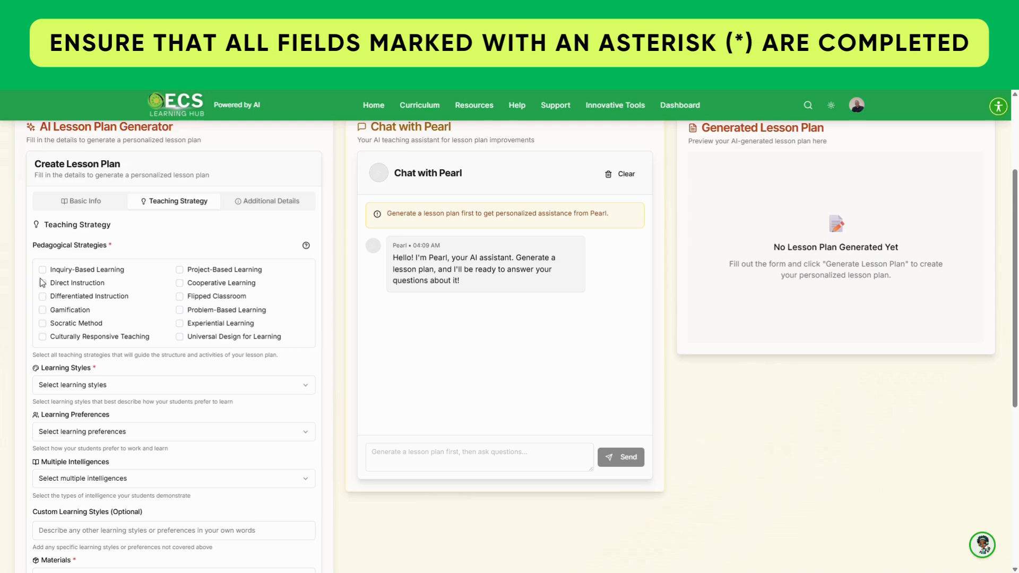
pyautogui.click(43, 310)
pyautogui.scroll(-1, 113, 320)
pyautogui.click(145, 333)
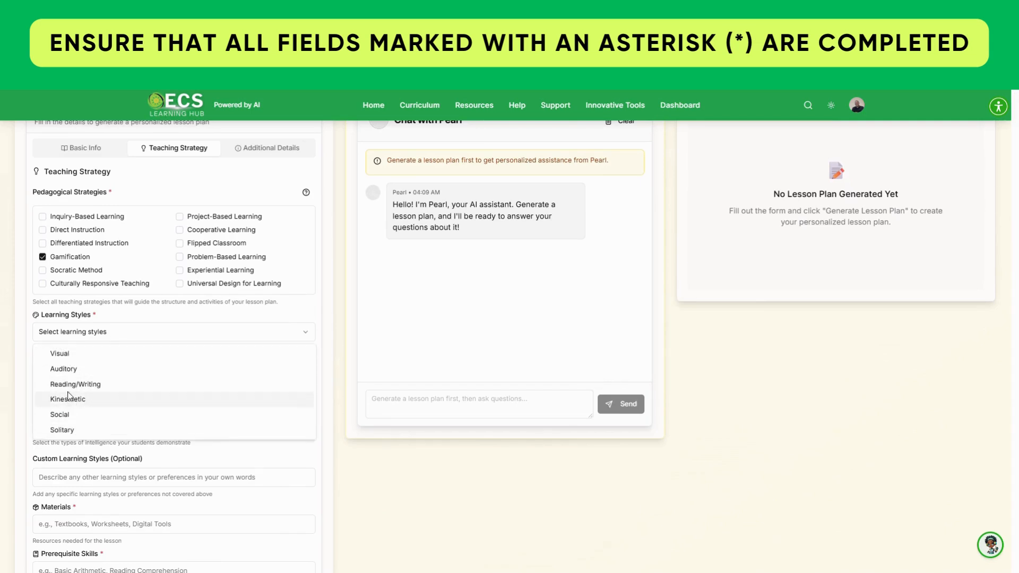
pyautogui.click(69, 354)
pyautogui.click(94, 337)
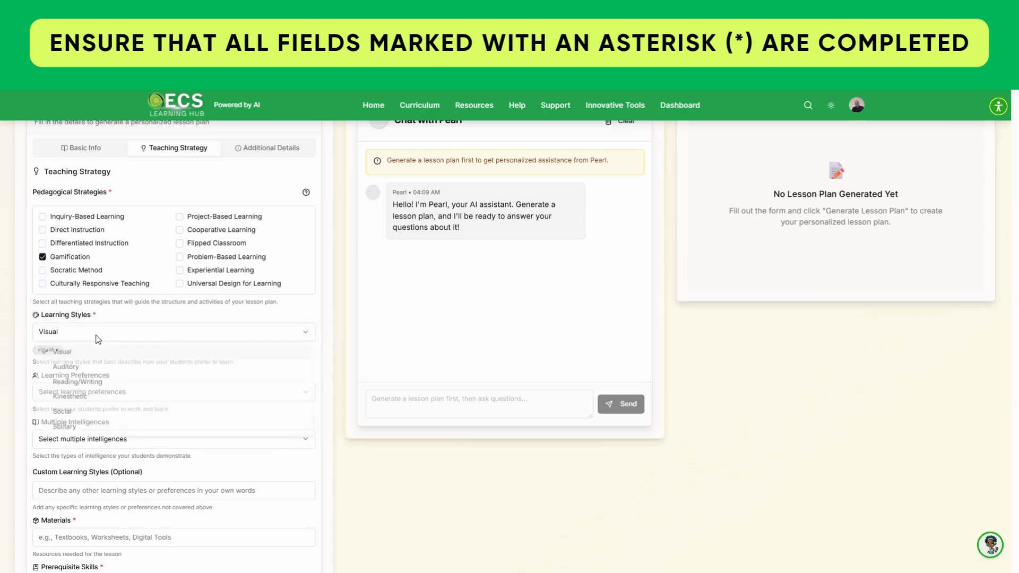
pyautogui.click(85, 371)
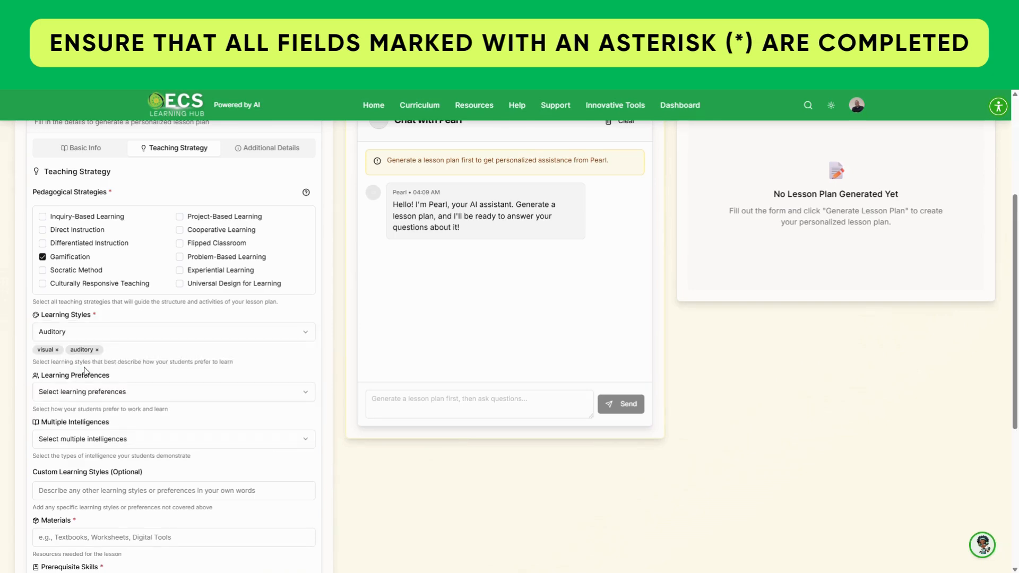
pyautogui.click(102, 332)
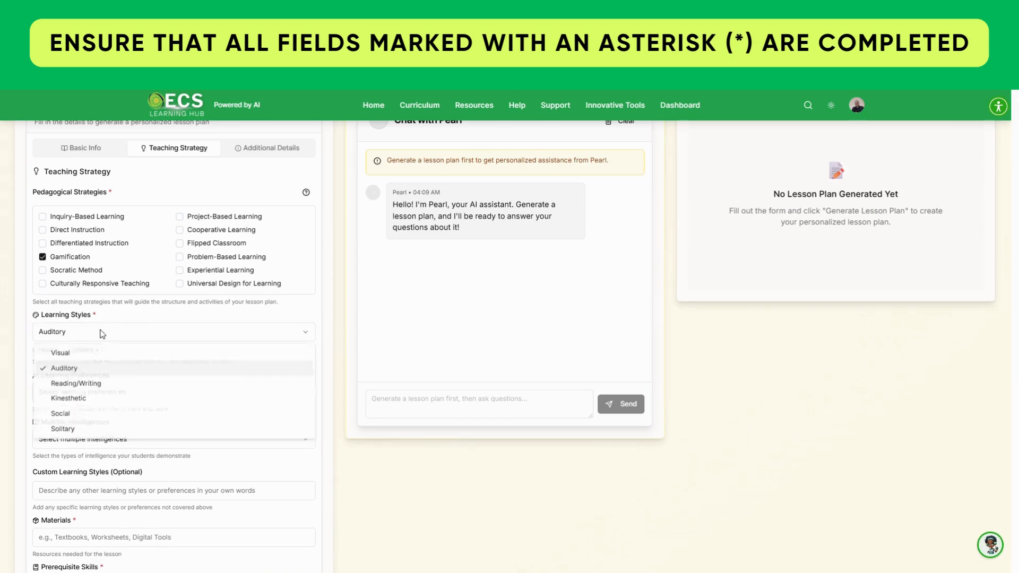
pyautogui.click(73, 400)
# Set the learning preference to Whole Class and add the Linguistic, Logical-Mathematical and Musical intelligences.
pyautogui.click(171, 398)
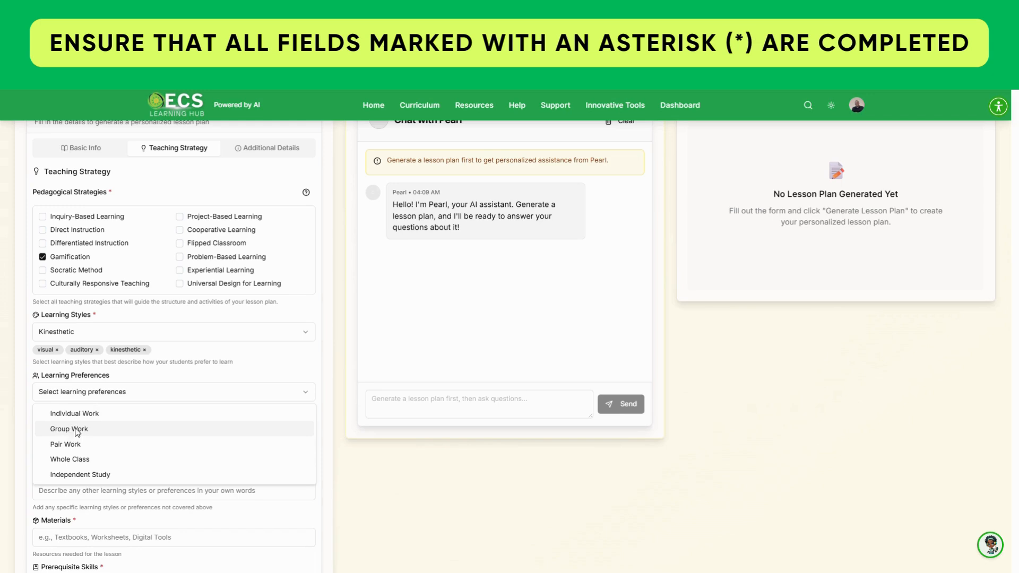
pyautogui.click(71, 459)
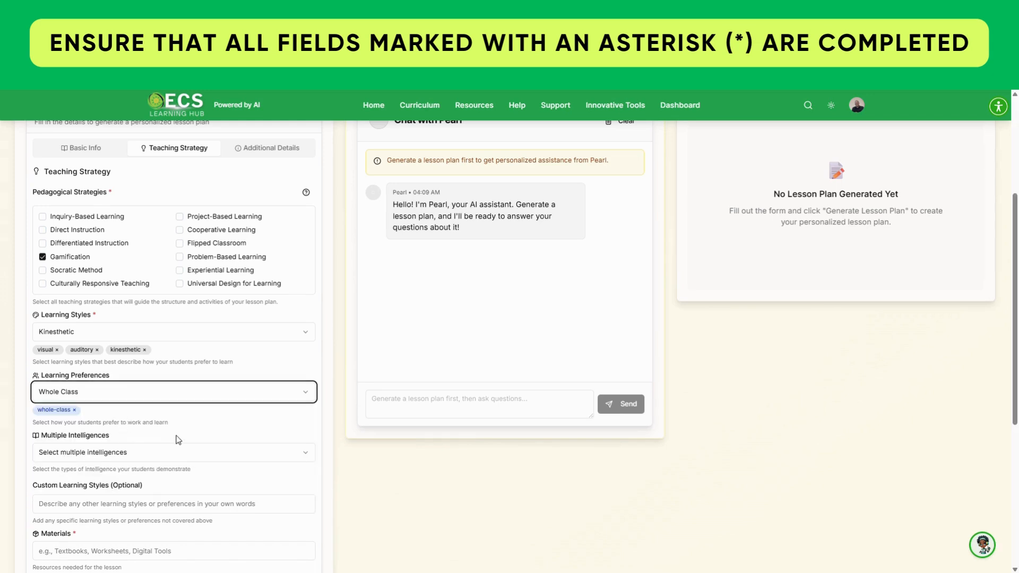
pyautogui.click(298, 457)
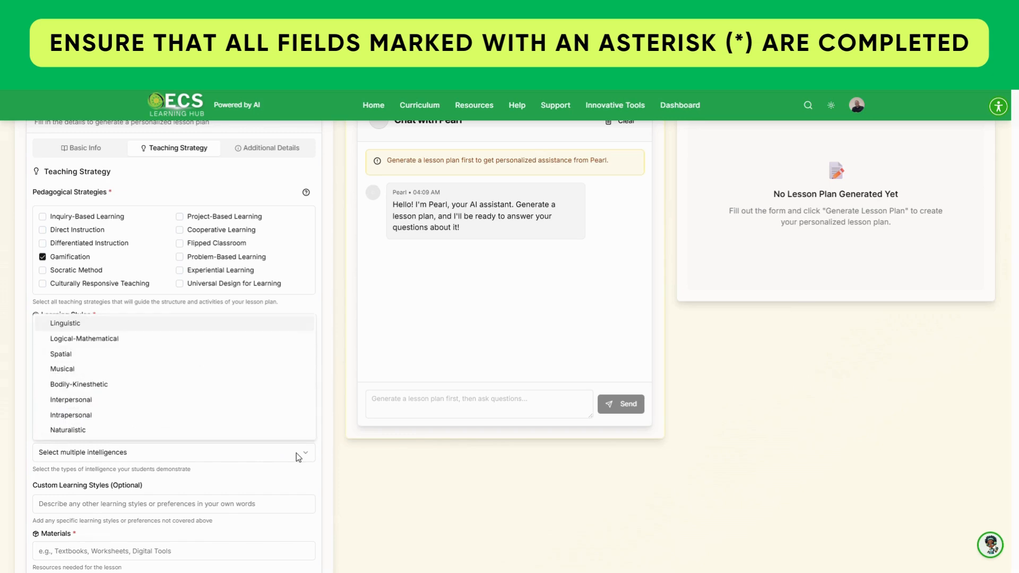
pyautogui.click(75, 328)
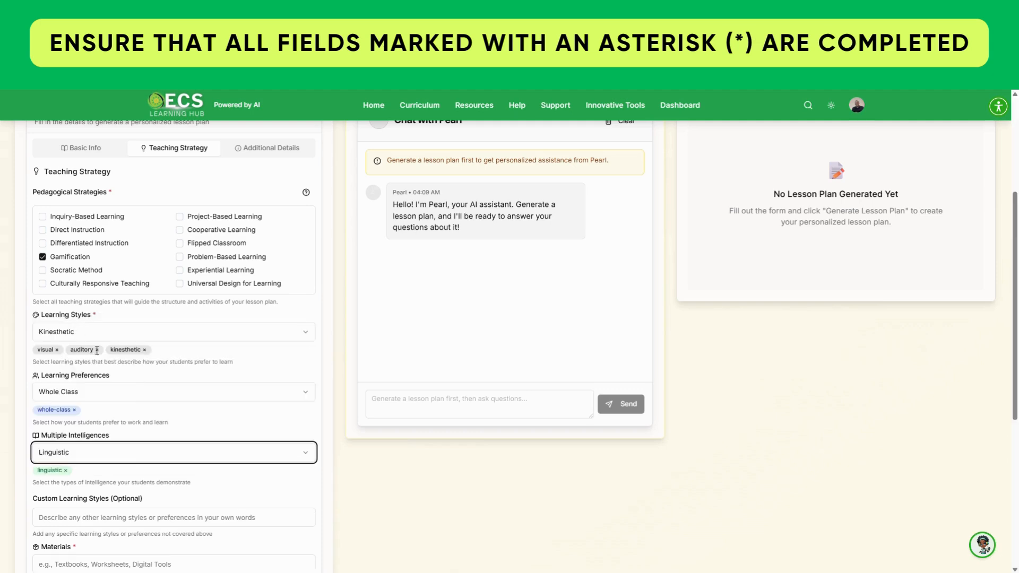
pyautogui.click(150, 454)
pyautogui.click(85, 339)
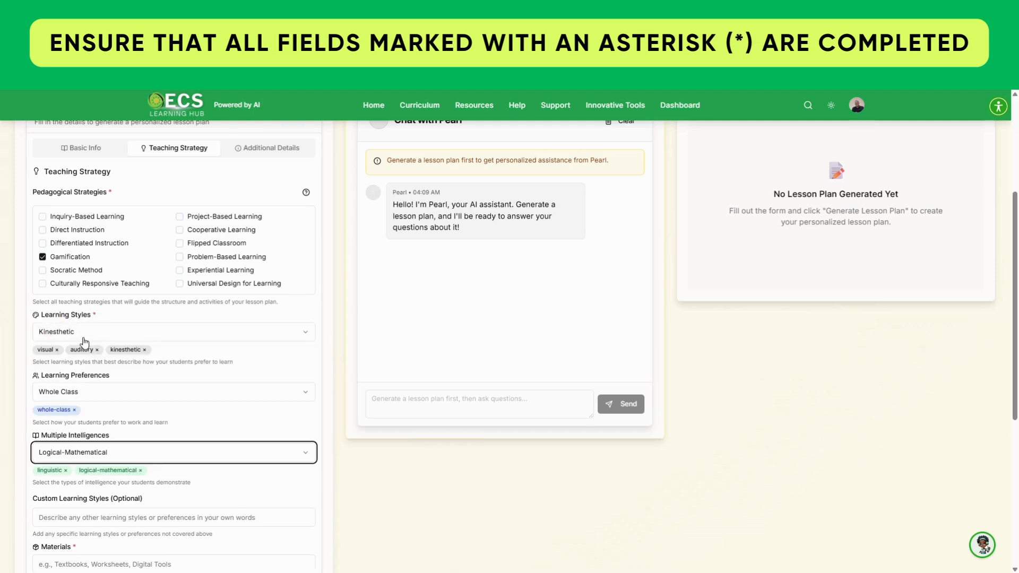
pyautogui.click(150, 454)
pyautogui.click(72, 369)
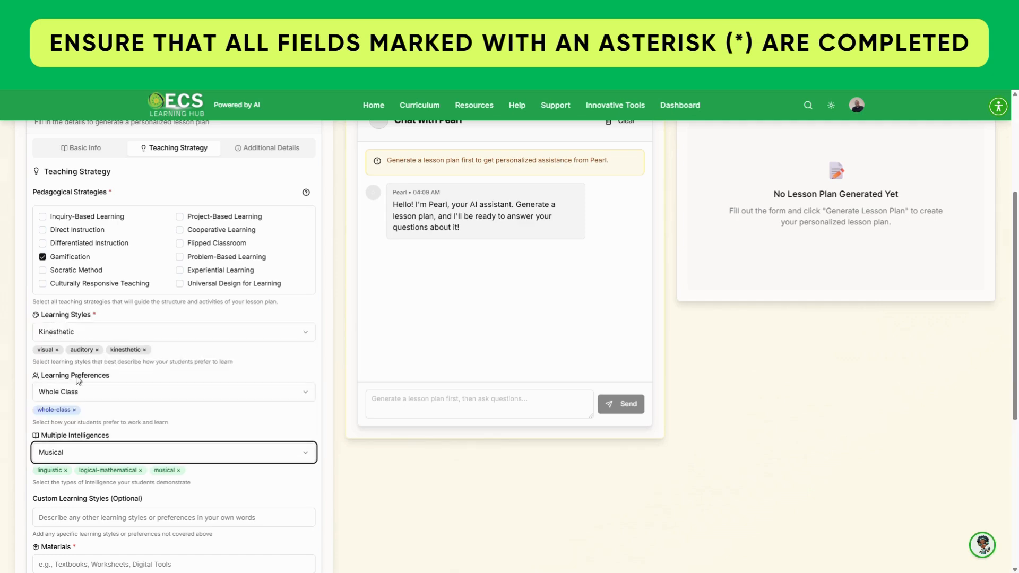
# Enter "blocks, cards, counters" as the lesson materials and "none" as the prerequisite skills.
pyautogui.scroll(-1, 259, 477)
pyautogui.scroll(-3, 255, 452)
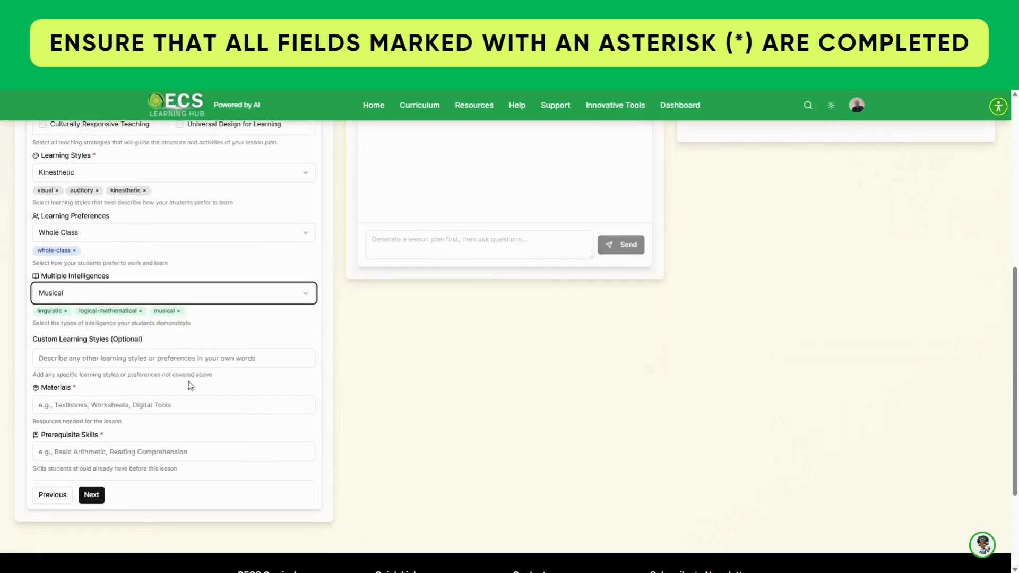
pyautogui.click(166, 354)
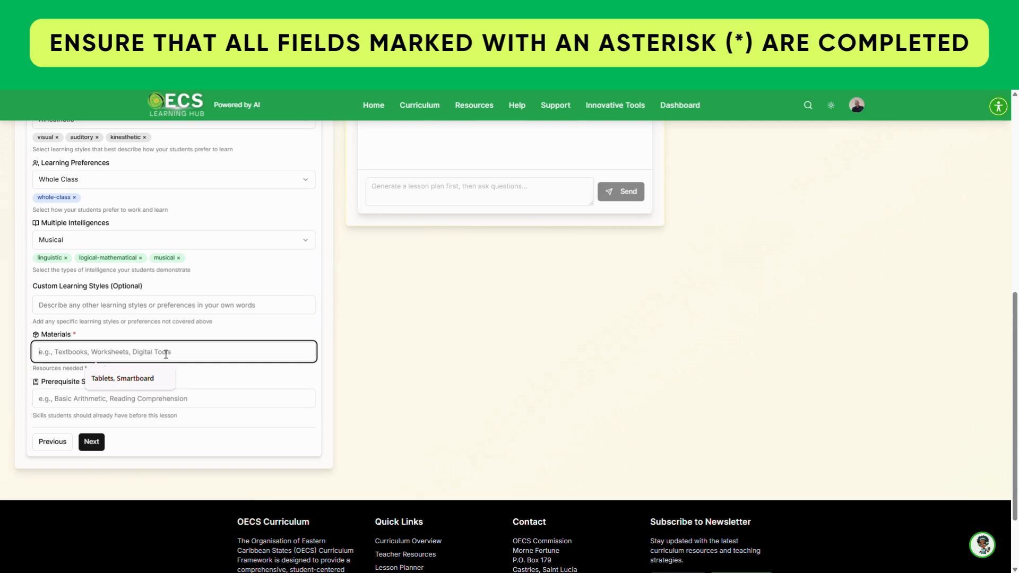
pyautogui.write('blocks,')
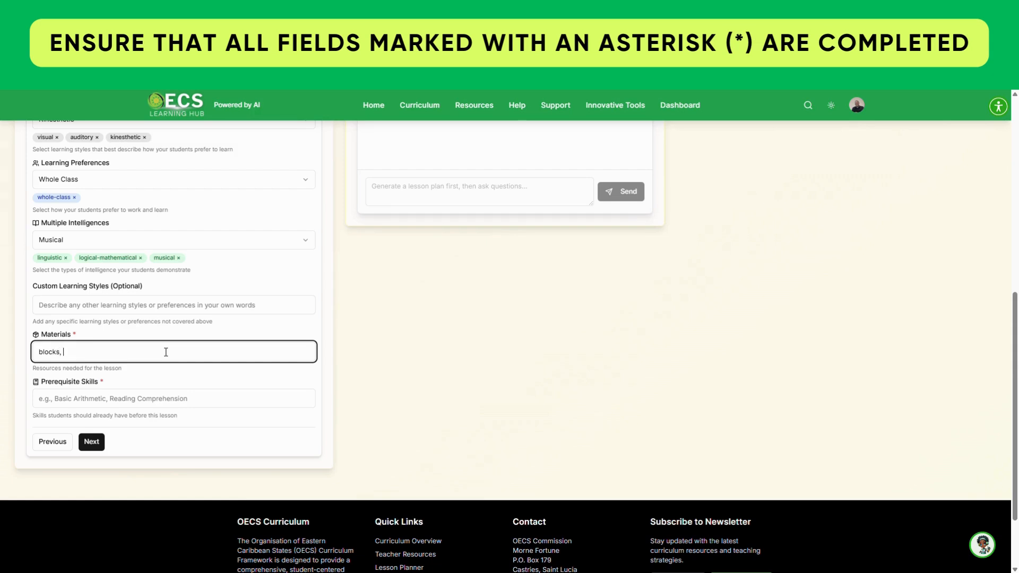
pyautogui.write('cards, counters')
pyautogui.click(200, 397)
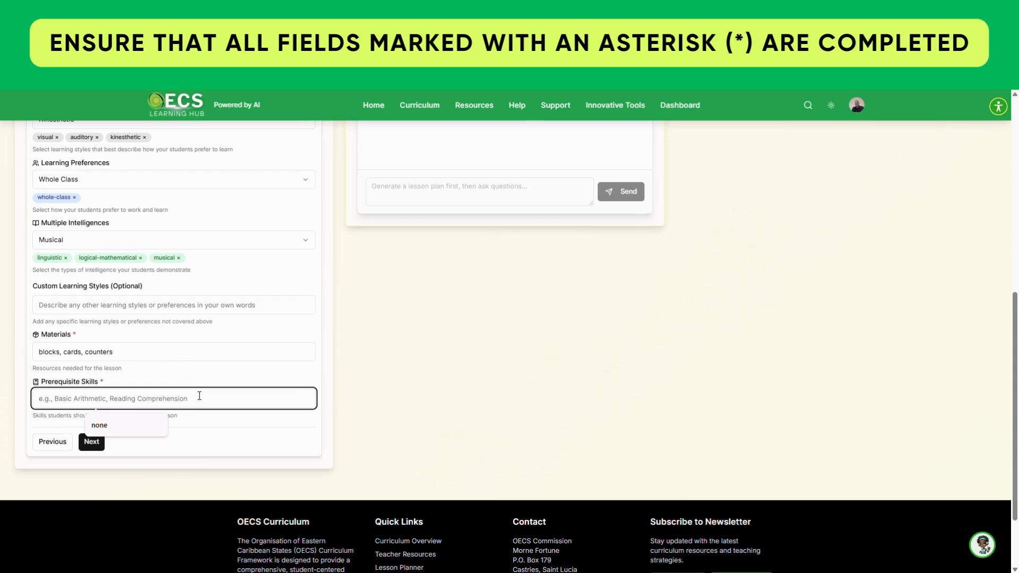
pyautogui.click(106, 431)
# Add Gifted and Talented as a special needs accommodation in the additional details.
pyautogui.scroll(4, 189, 457)
pyautogui.click(274, 151)
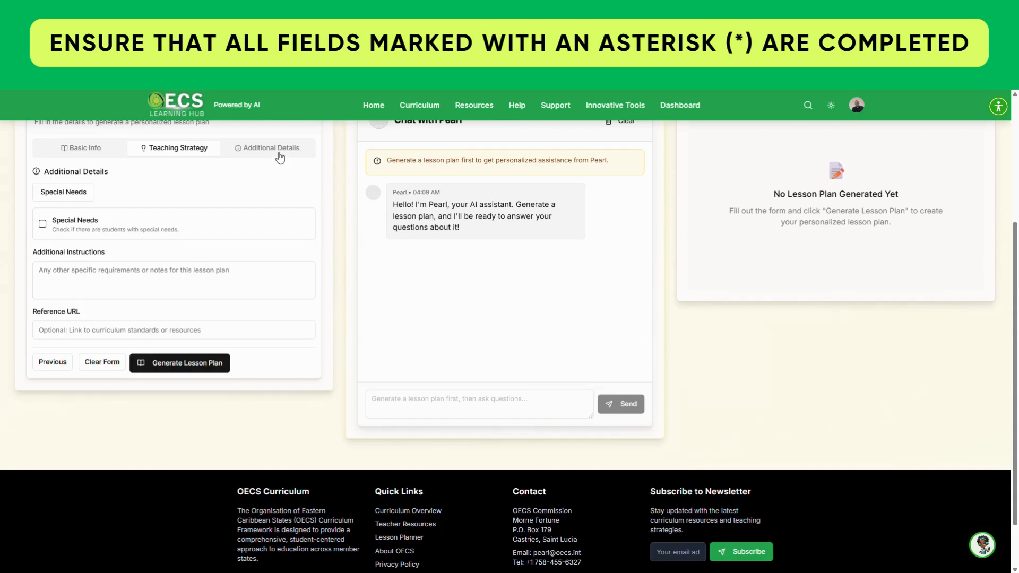
pyautogui.click(60, 193)
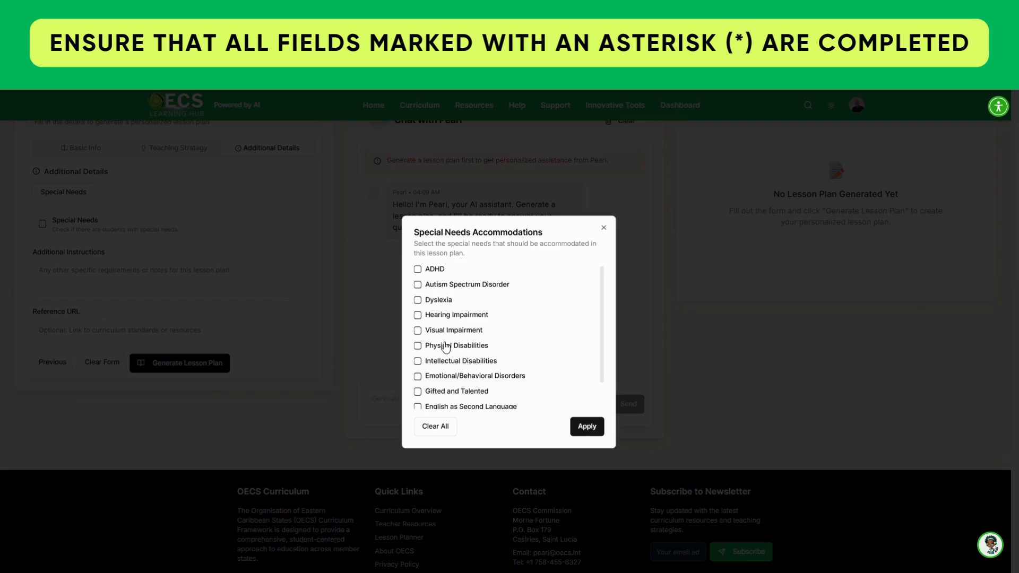
pyautogui.scroll(-1, 444, 347)
pyautogui.click(417, 361)
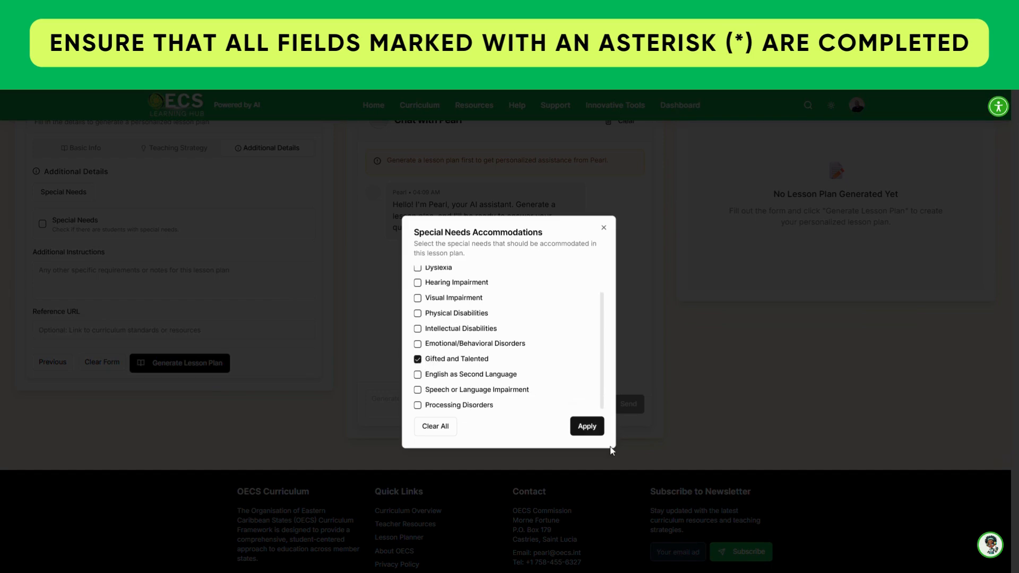
pyautogui.click(587, 428)
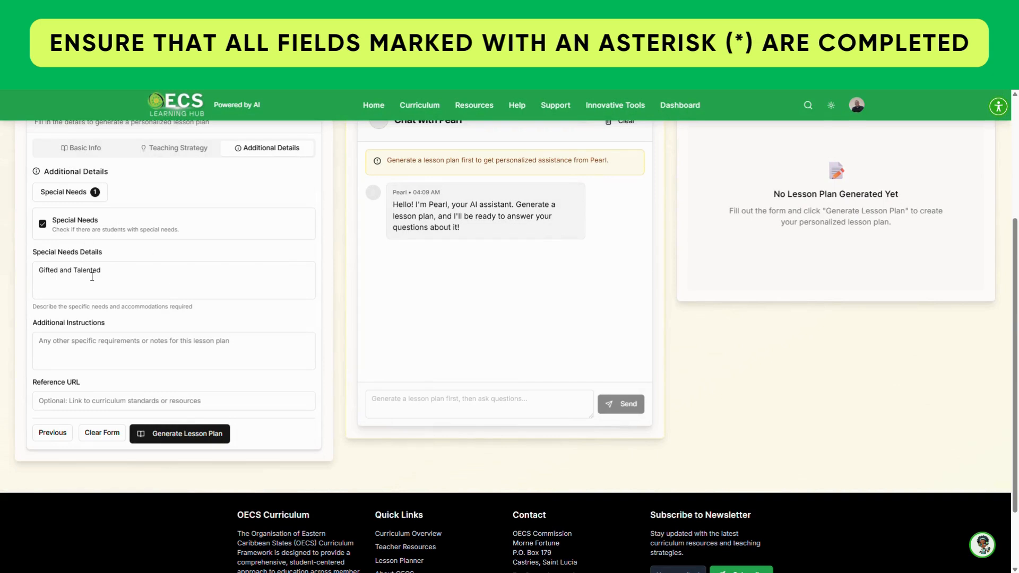
# Enter "Make the lesson fun" as the additional instructions and generate the lesson plan.
pyautogui.click(107, 344)
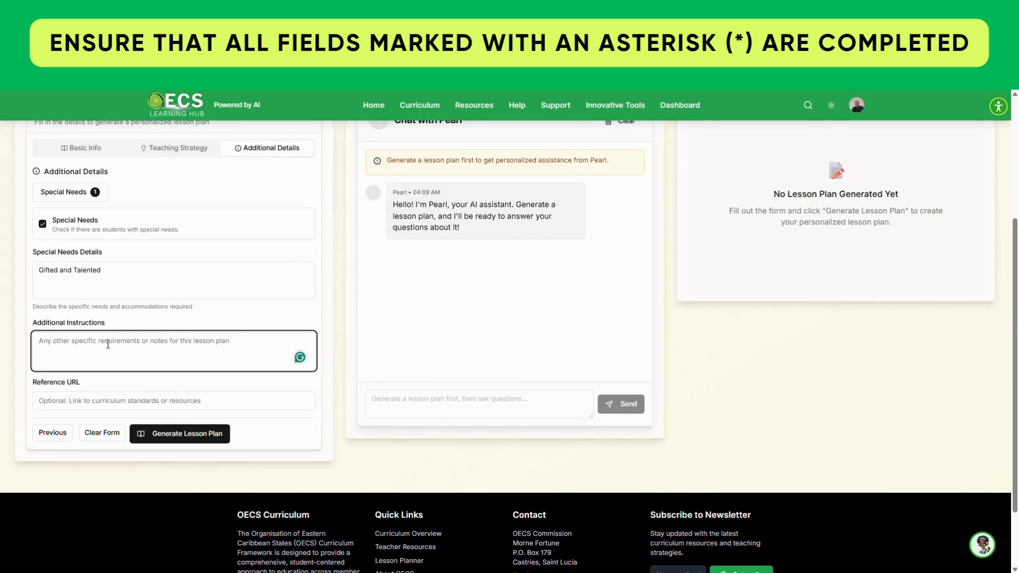
pyautogui.write('Make the lesso')
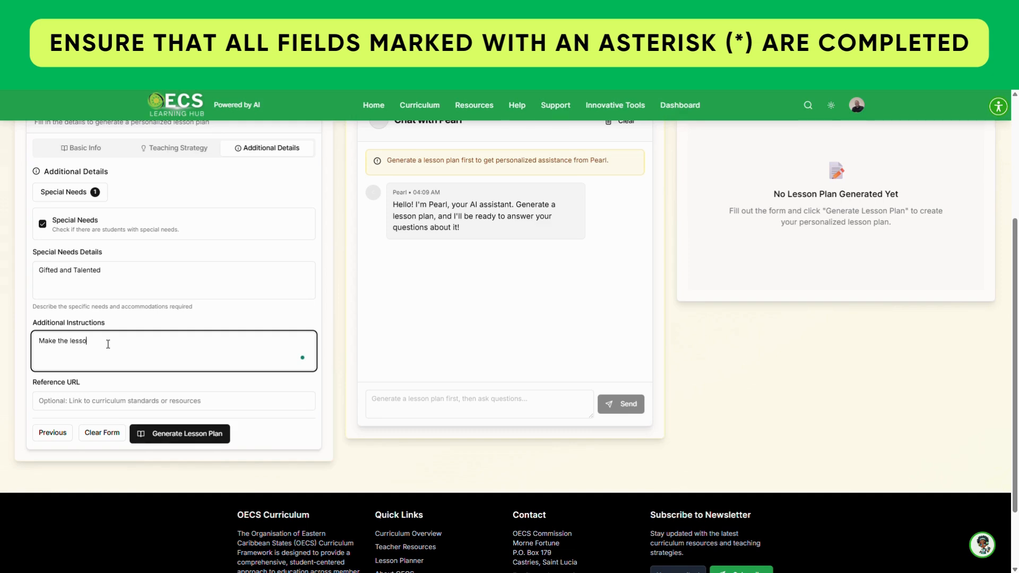
pyautogui.write('n fun')
pyautogui.click(202, 434)
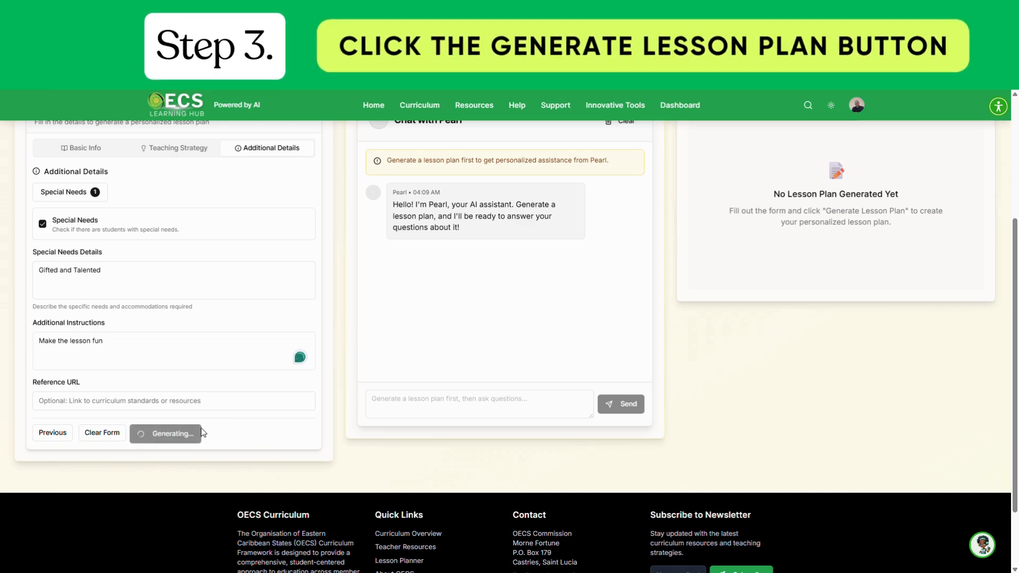
# Edit the generated lesson plan's content to give "Support OECS" as the teacher under Lesson Information, and save the edit.
pyautogui.scroll(1, 323, 459)
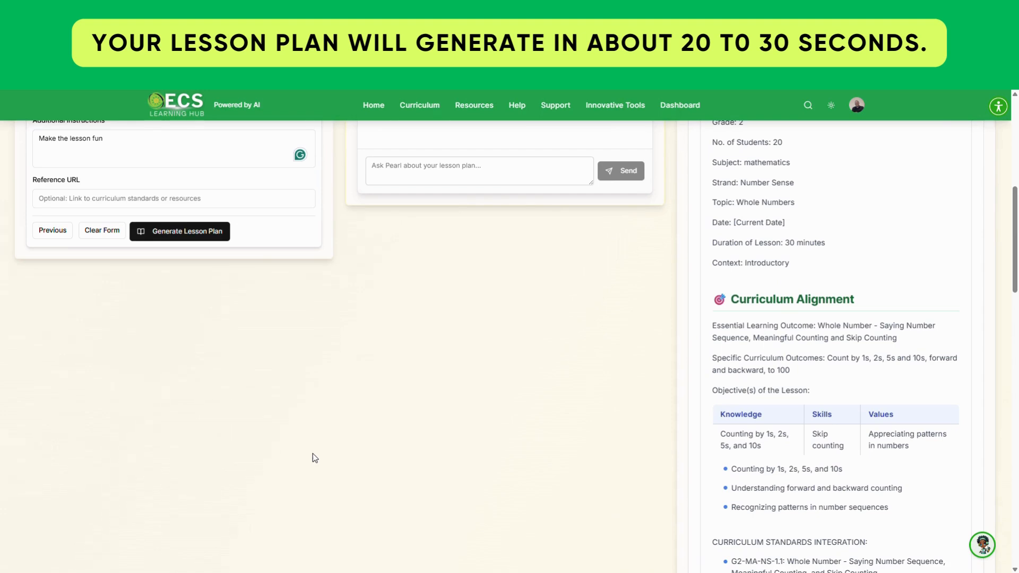
pyautogui.scroll(2, 708, 382)
pyautogui.scroll(4, 708, 382)
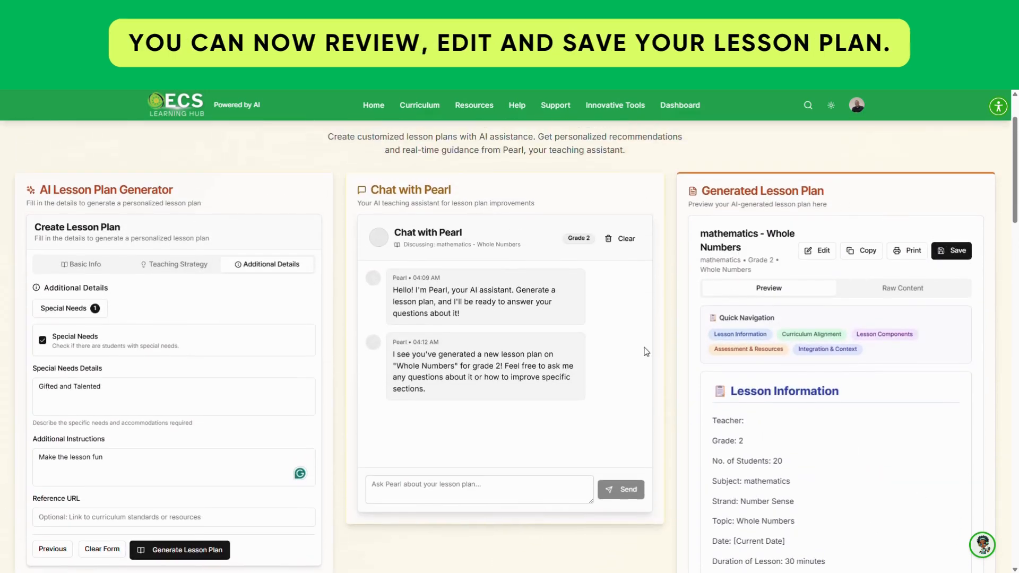
pyautogui.click(815, 250)
pyautogui.scroll(-2, 803, 339)
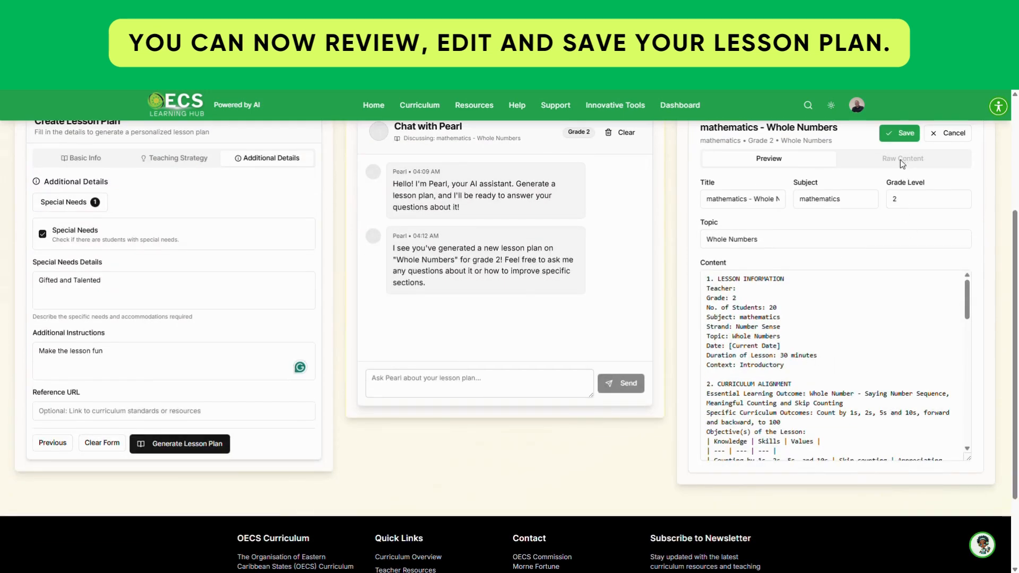
pyautogui.click(789, 322)
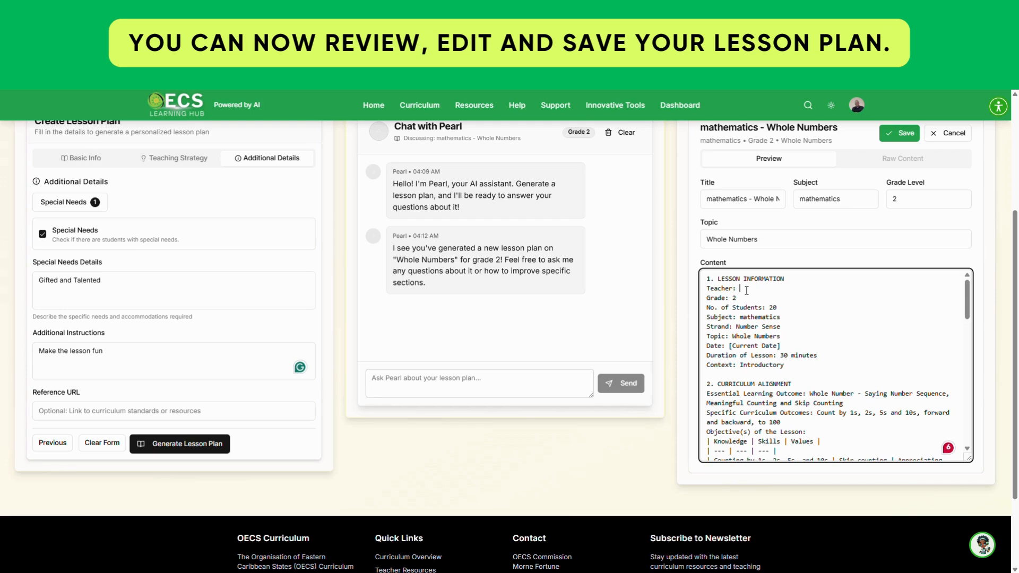
pyautogui.write('Support OECS')
pyautogui.click(897, 135)
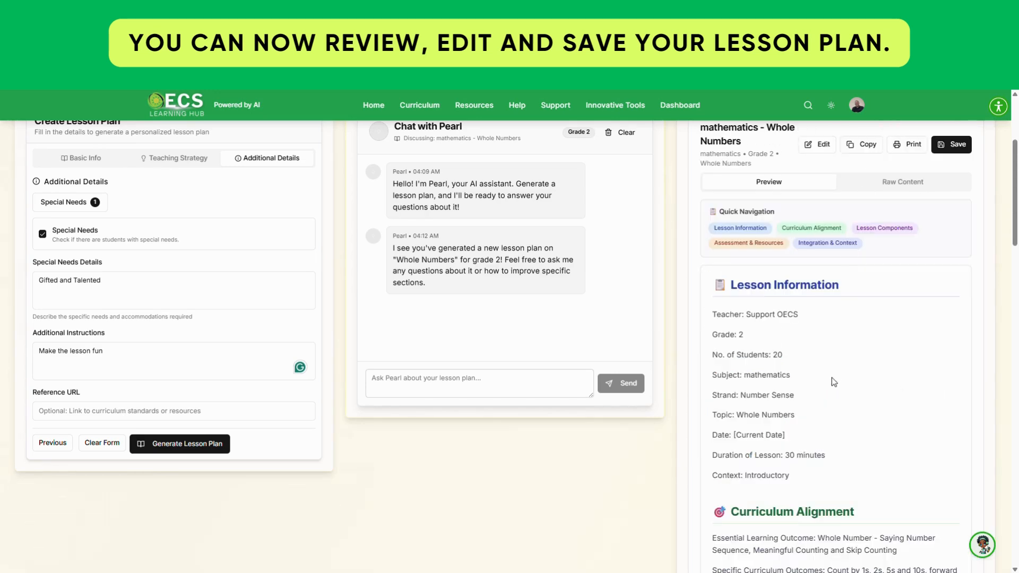
# Open the saved Grade 2 "mathematics - Whole Numbers" lesson plan from the teacher dashboard and review its sections.
pyautogui.scroll(2, 811, 406)
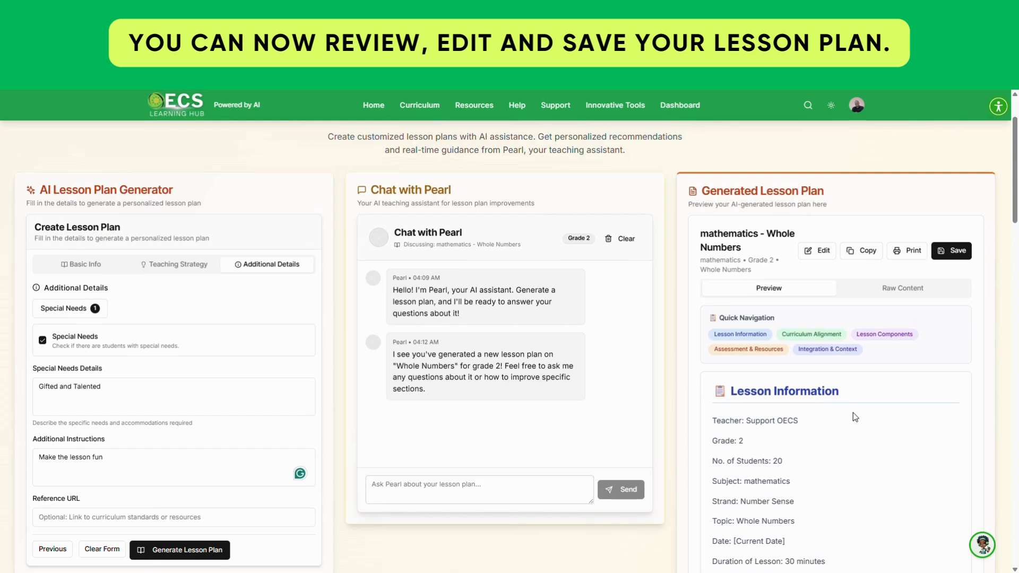
pyautogui.click(691, 107)
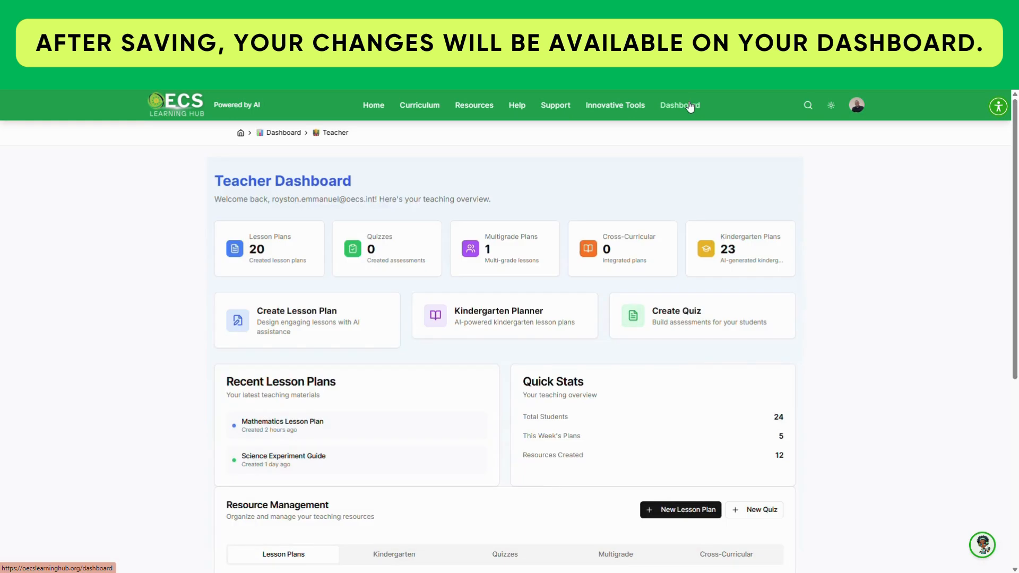
pyautogui.scroll(-6, 431, 297)
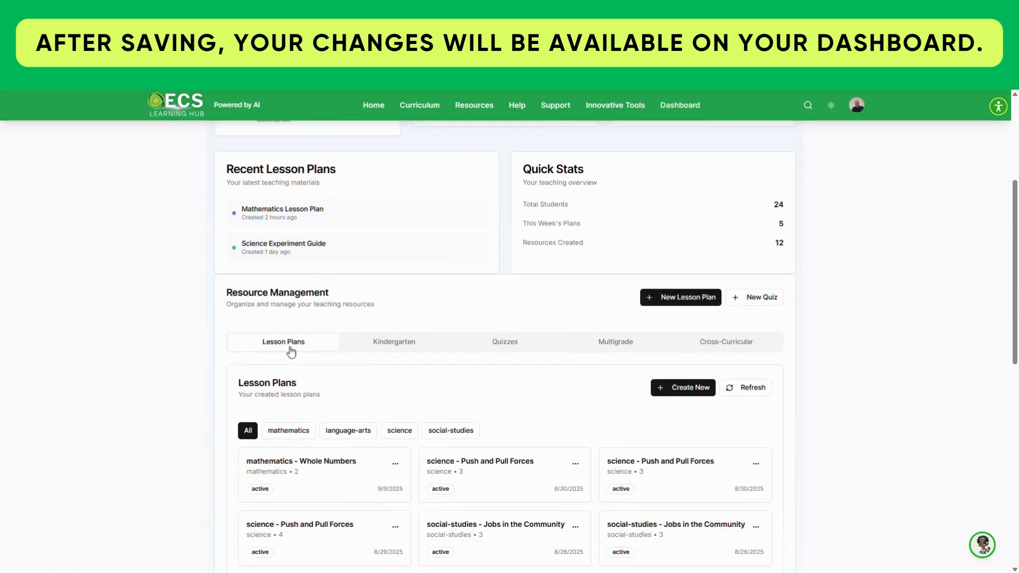
pyautogui.click(395, 357)
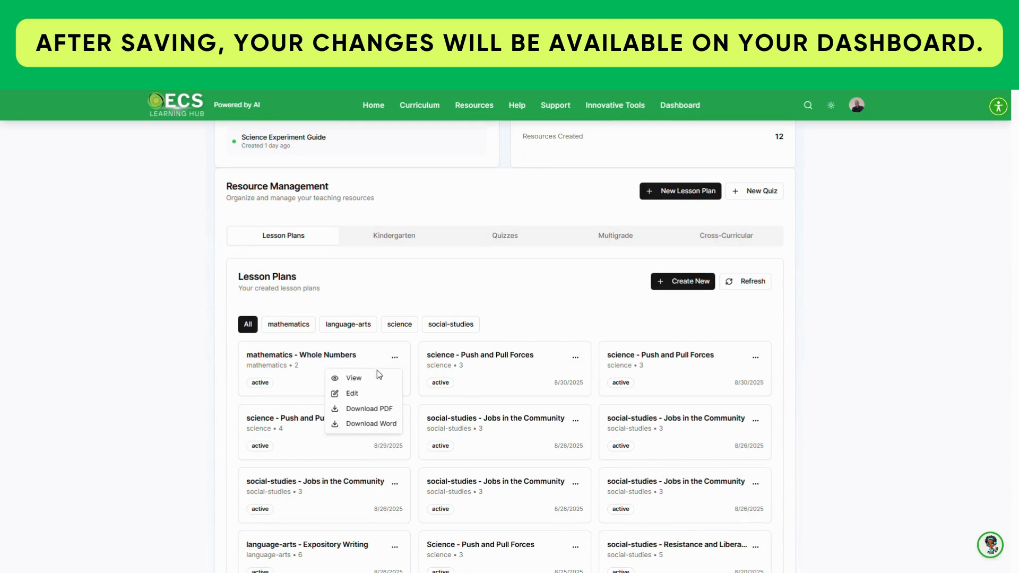
pyautogui.click(360, 379)
pyautogui.scroll(-7, 746, 368)
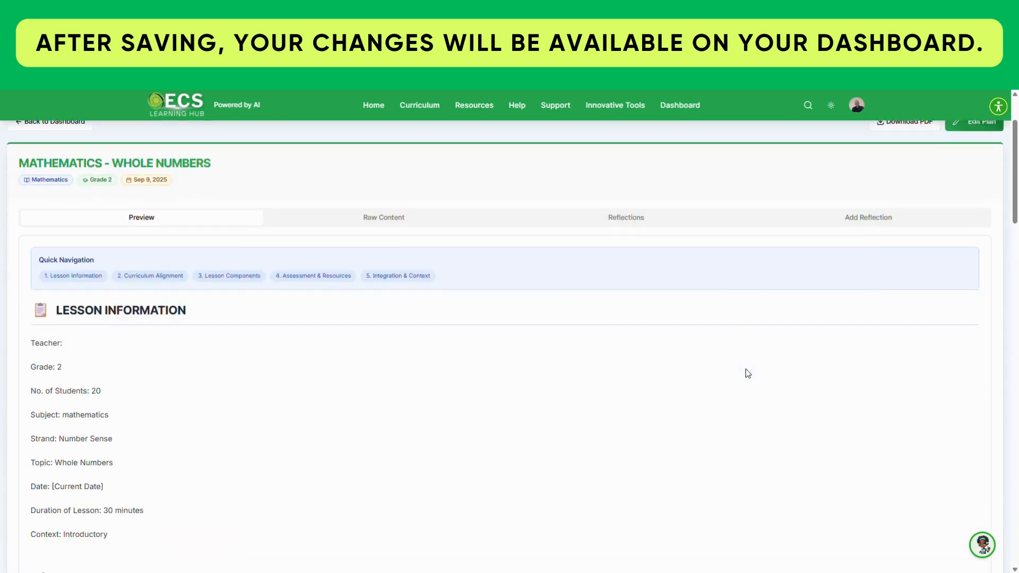
pyautogui.scroll(-12, 747, 374)
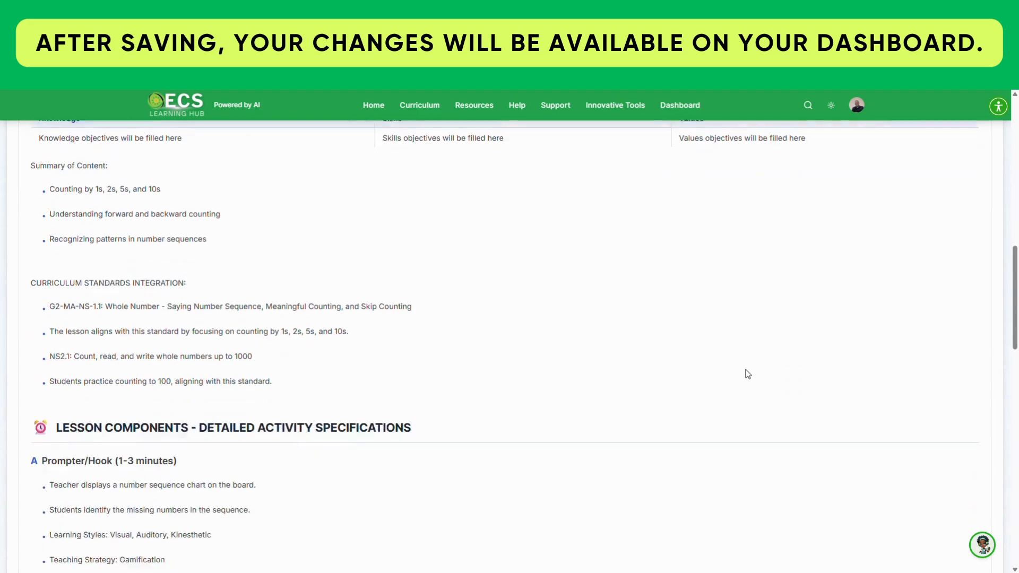